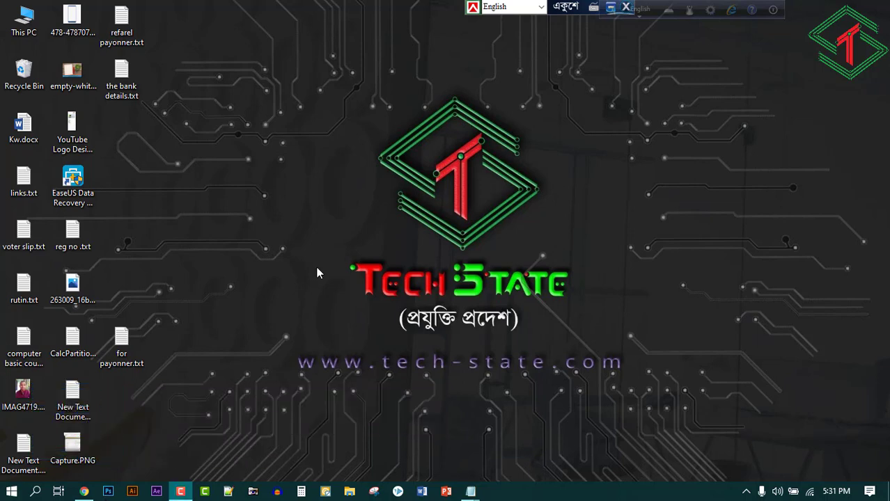
Refresh the desktop and search Google in Chrome for 'e tin bd'
{"action": "right_click", "coordinate": [361, 168]}
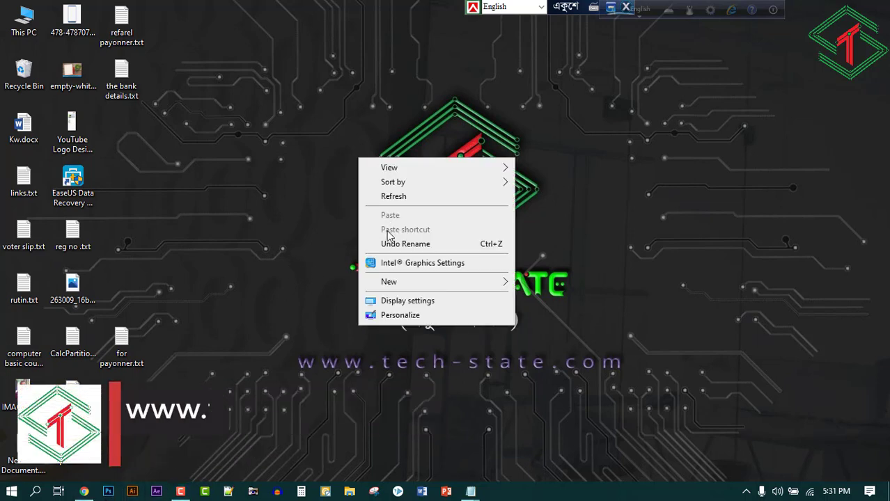
{"action": "left_click", "coordinate": [376, 199]}
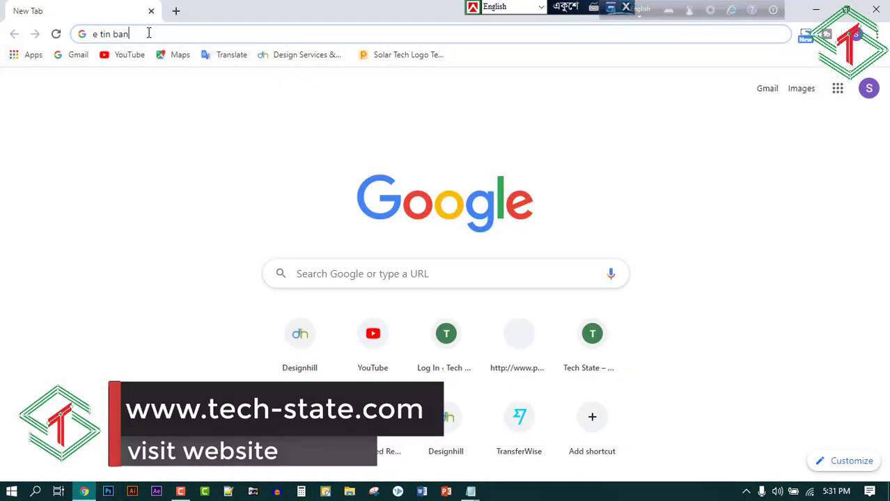
{"action": "key", "text": "BackSpace"}
{"action": "key", "text": "BackSpace"}
{"action": "type", "text": "d"}
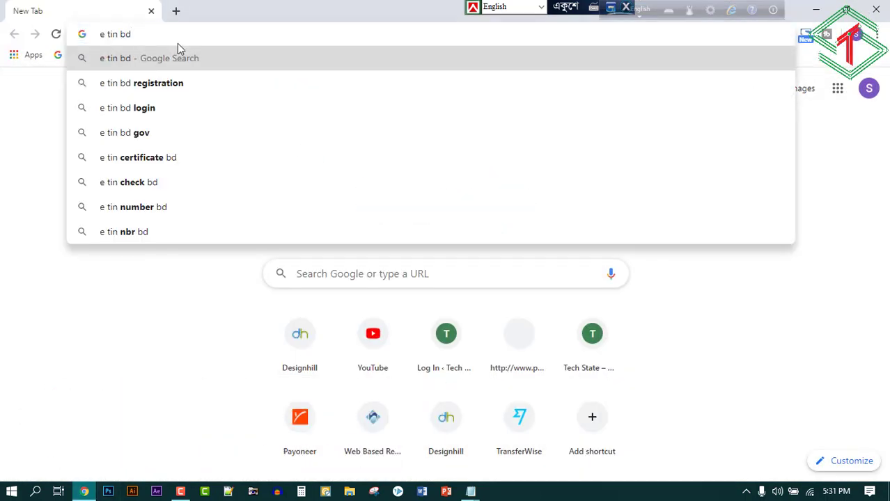
{"action": "key", "text": "Return"}
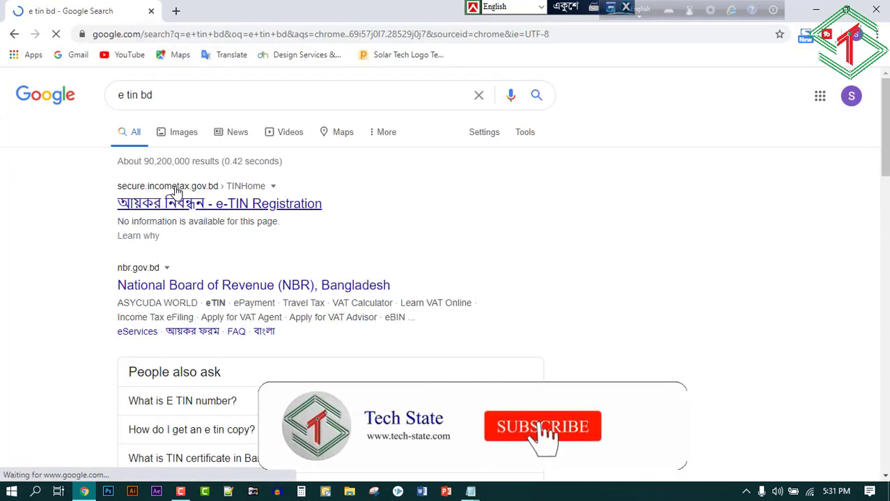
Open the e-TIN Registration result at secure.incometax.gov.bd
{"action": "left_click", "coordinate": [264, 208]}
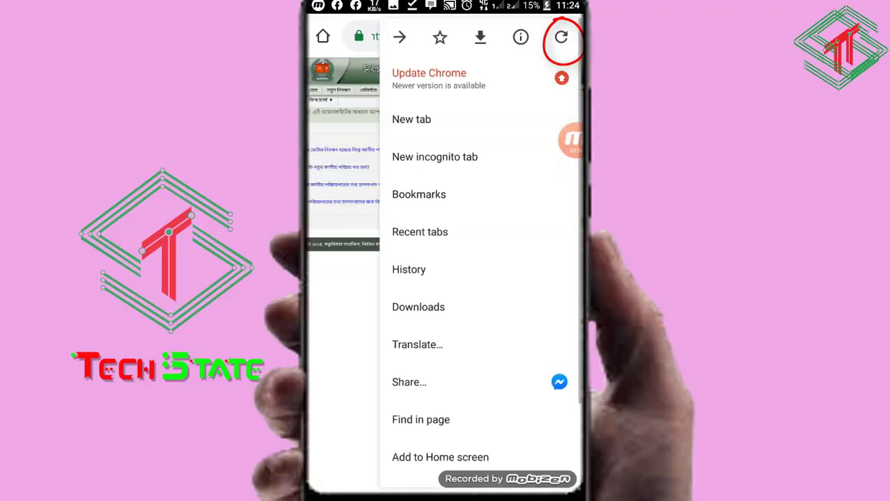
{"action": "scroll", "coordinate": [481, 265], "scroll_direction": "down", "scroll_amount": 2}
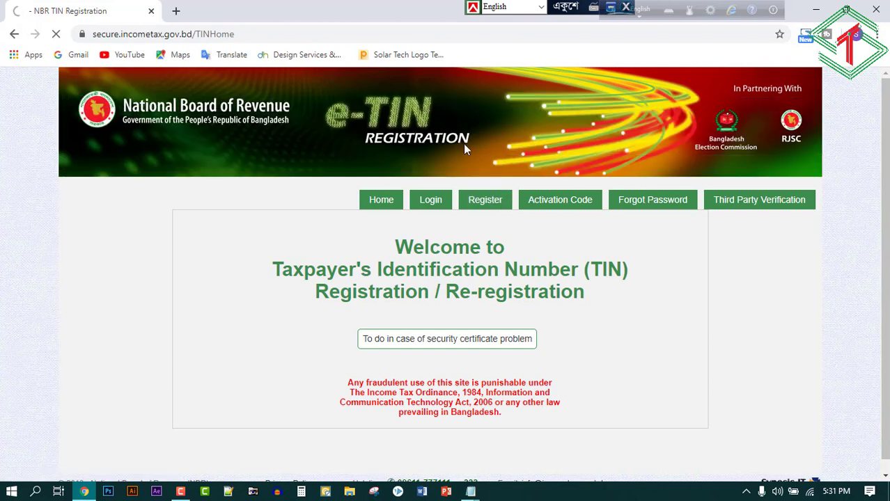
Open the new user Registration form and look over its fields
{"action": "left_click", "coordinate": [485, 200]}
{"action": "scroll", "coordinate": [402, 276], "scroll_direction": "down", "scroll_amount": 1}
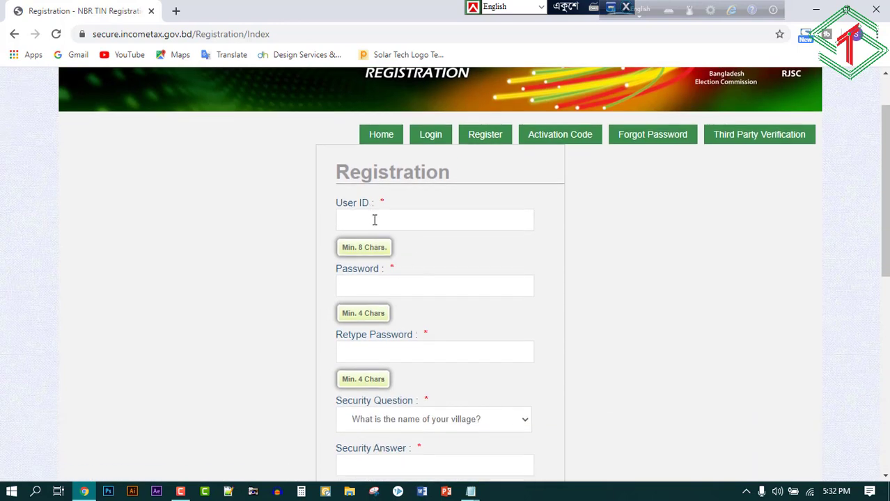
{"action": "scroll", "coordinate": [610, 224], "scroll_direction": "down", "scroll_amount": 2}
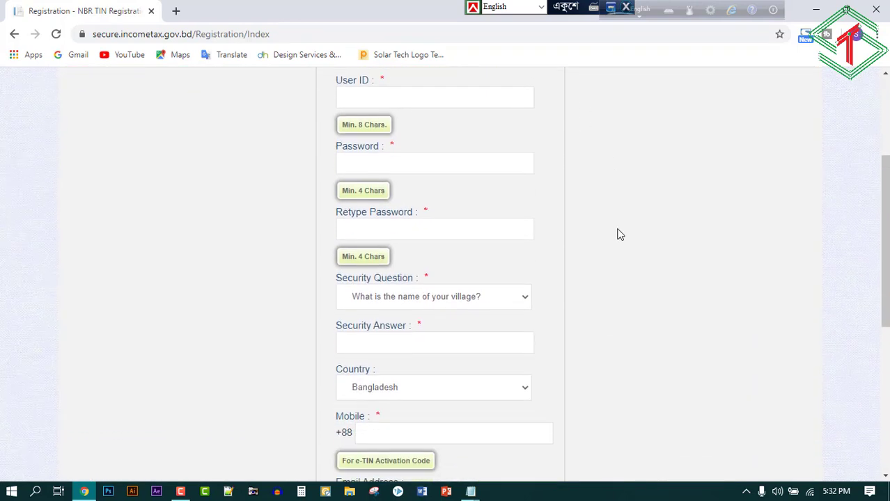
{"action": "scroll", "coordinate": [617, 235], "scroll_direction": "up", "scroll_amount": 1}
{"action": "scroll", "coordinate": [616, 235], "scroll_direction": "up", "scroll_amount": 1}
{"action": "scroll", "coordinate": [615, 234], "scroll_direction": "down", "scroll_amount": 1}
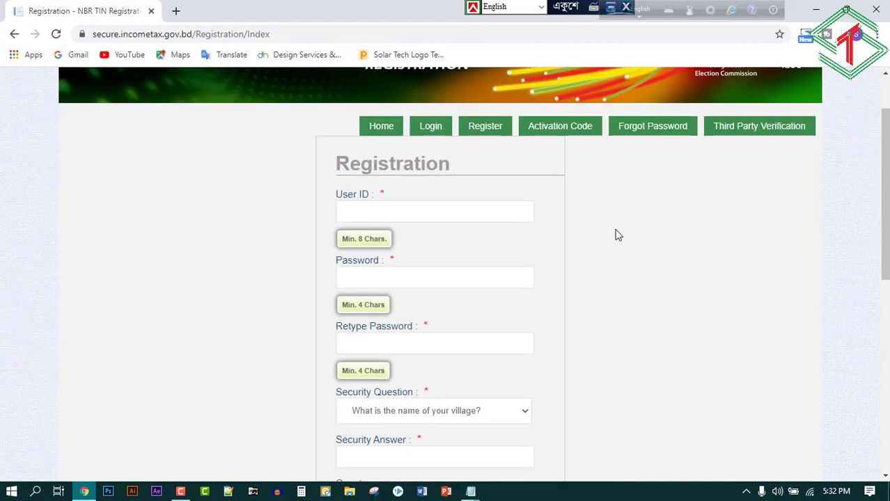
{"action": "scroll", "coordinate": [615, 235], "scroll_direction": "down", "scroll_amount": 1}
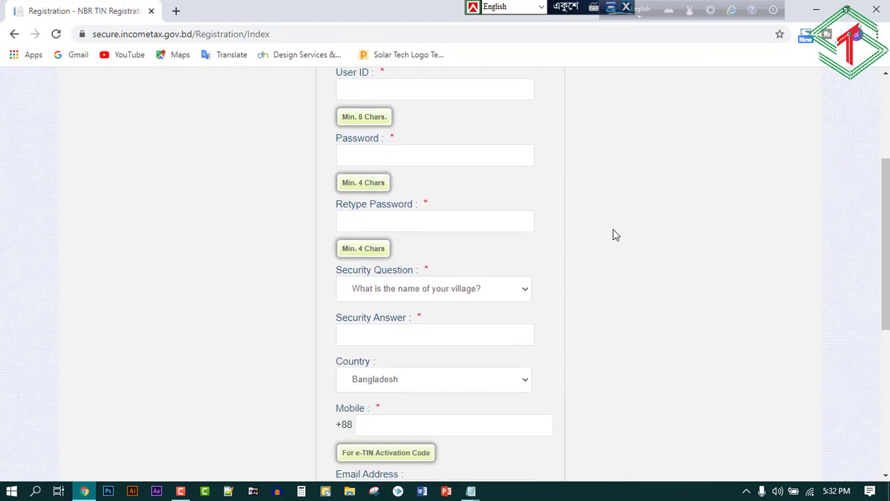
{"action": "scroll", "coordinate": [614, 234], "scroll_direction": "up", "scroll_amount": 1}
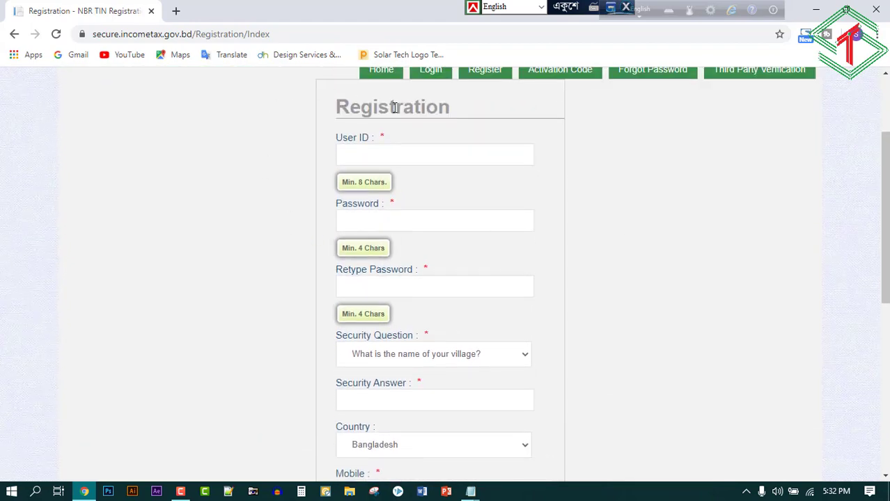
Enter a user ID and matching passwords, and answer 'What is your favorite sport?'
{"action": "left_click", "coordinate": [353, 157]}
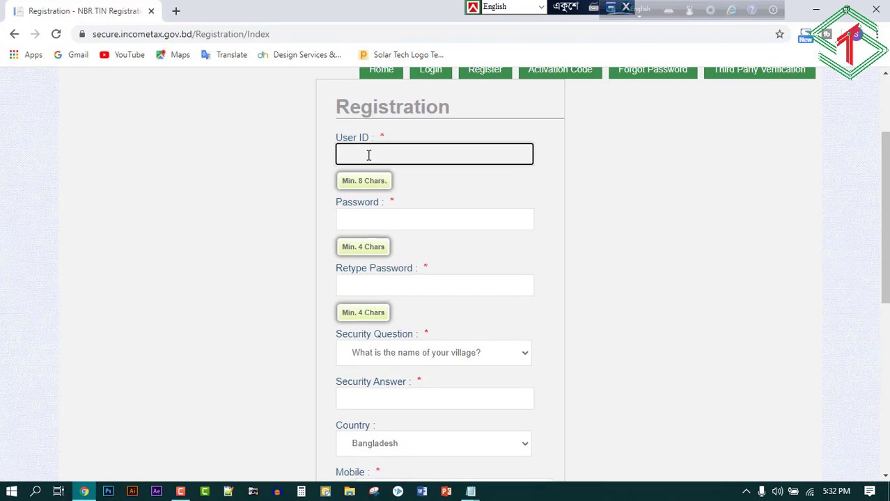
{"action": "left_click", "coordinate": [391, 224]}
{"action": "left_click", "coordinate": [395, 277]}
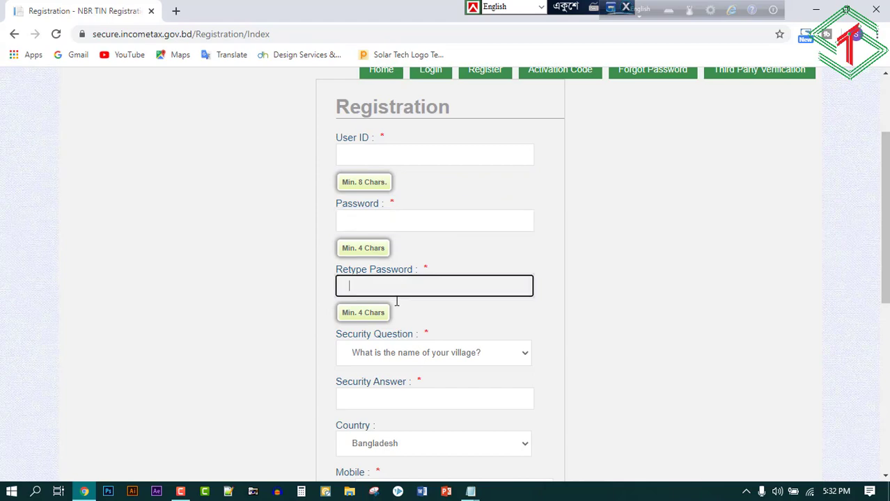
{"action": "left_click", "coordinate": [369, 155]}
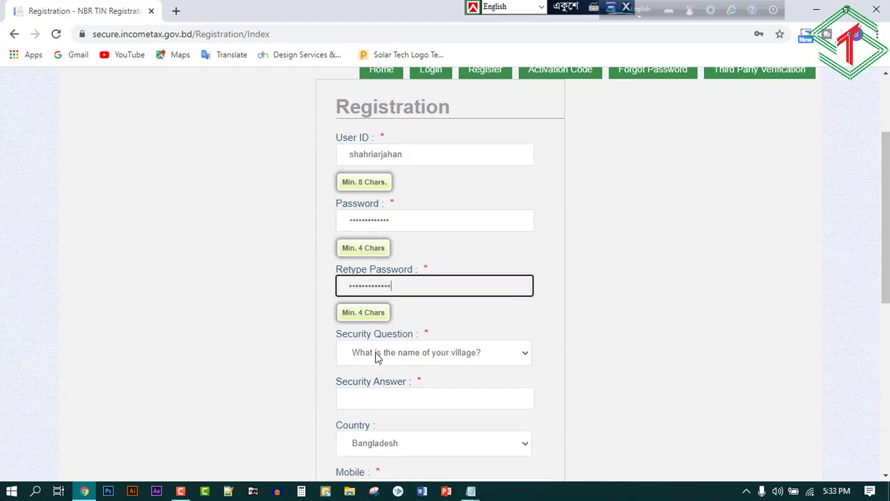
{"action": "left_click", "coordinate": [376, 353]}
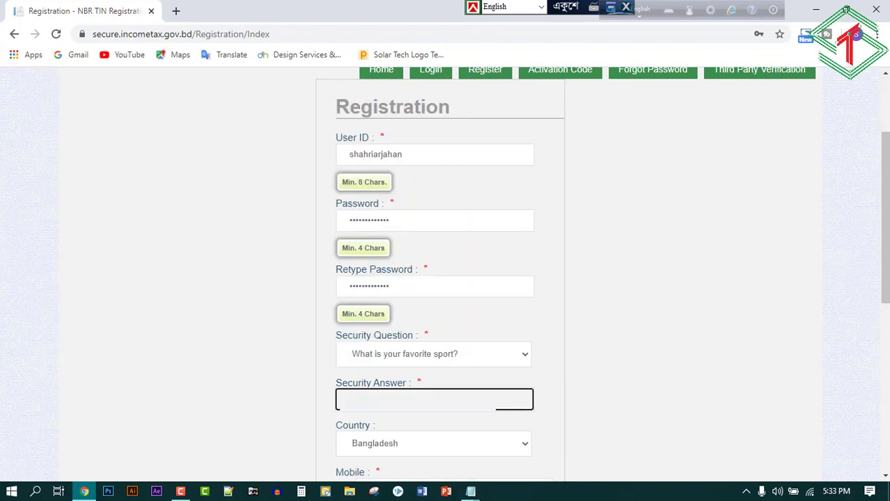
{"action": "key", "text": "ctrl+a"}
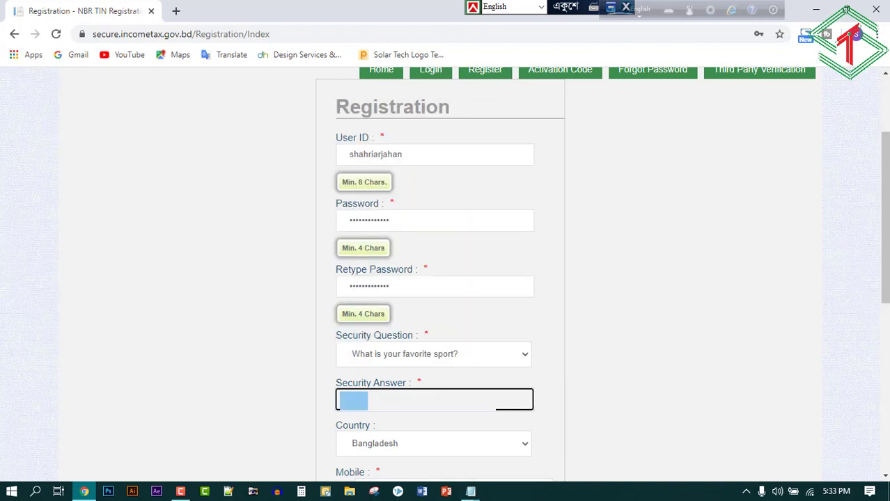
Keep Bangladesh as country, enter verification letters HBPHDH, and submit the registration
{"action": "left_click", "coordinate": [362, 448]}
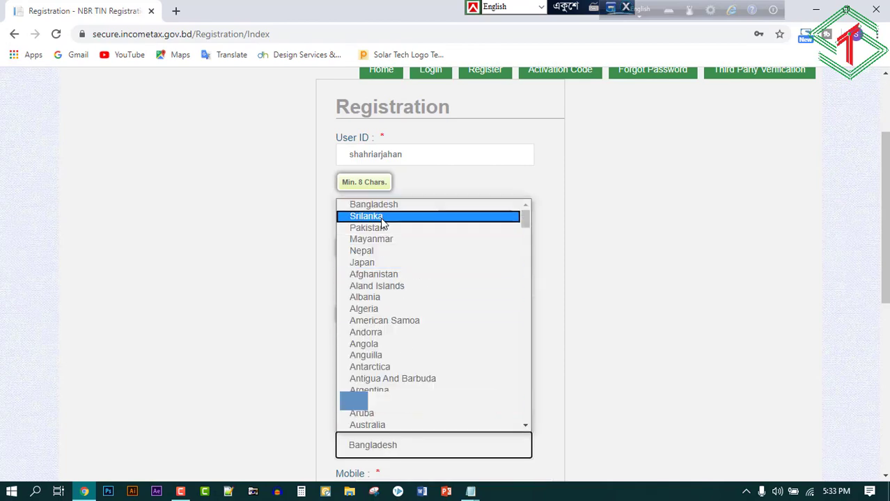
{"action": "left_click", "coordinate": [376, 209]}
{"action": "scroll", "coordinate": [408, 413], "scroll_direction": "down", "scroll_amount": 5}
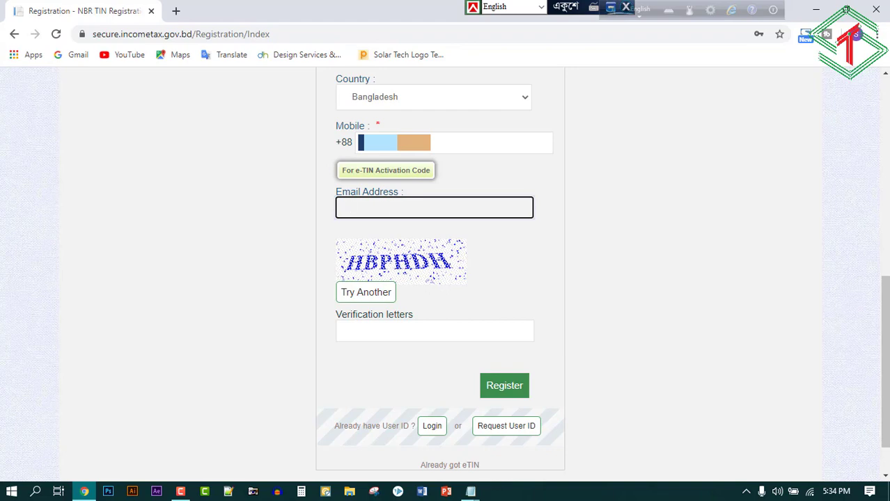
{"action": "left_click", "coordinate": [382, 332]}
{"action": "type", "text": "HB"}
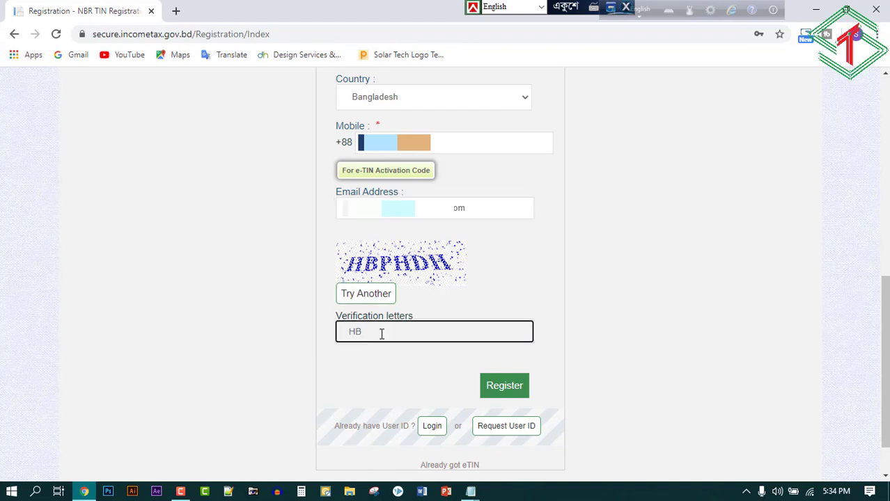
{"action": "type", "text": "PHDH"}
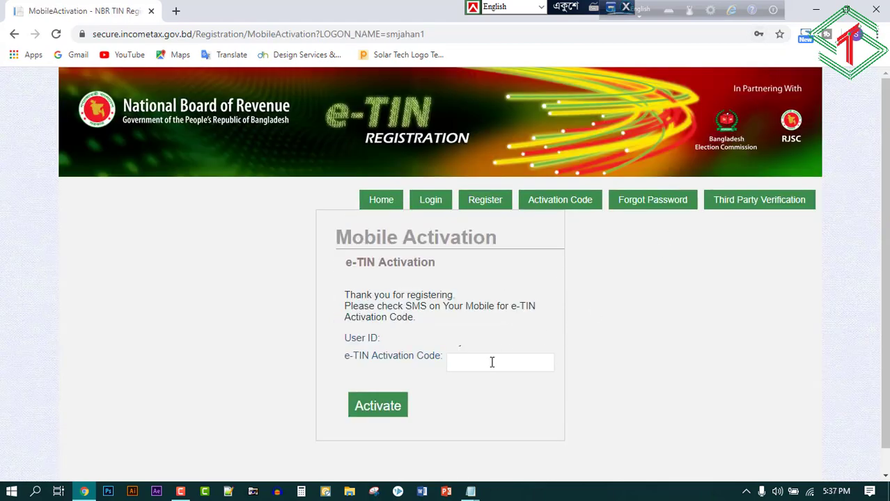
{"action": "left_click", "coordinate": [492, 362]}
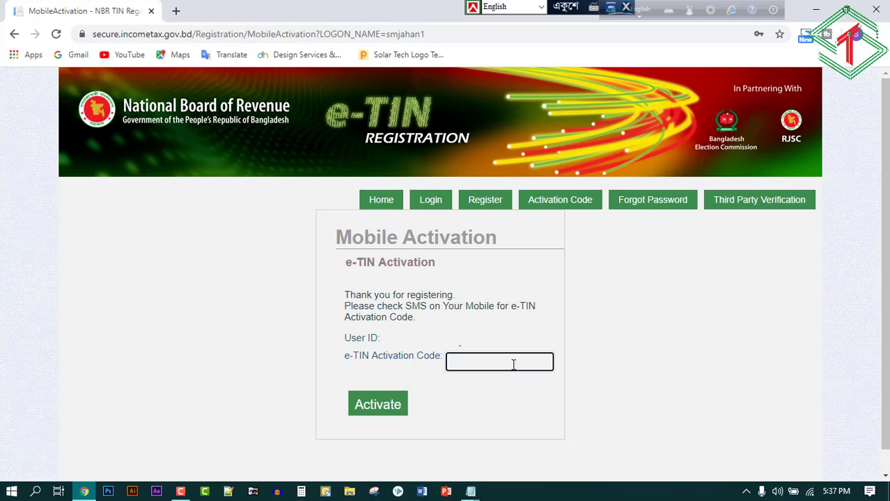
Activate the account with the SMS activation code, then go to the Login page
{"action": "left_click", "coordinate": [382, 416]}
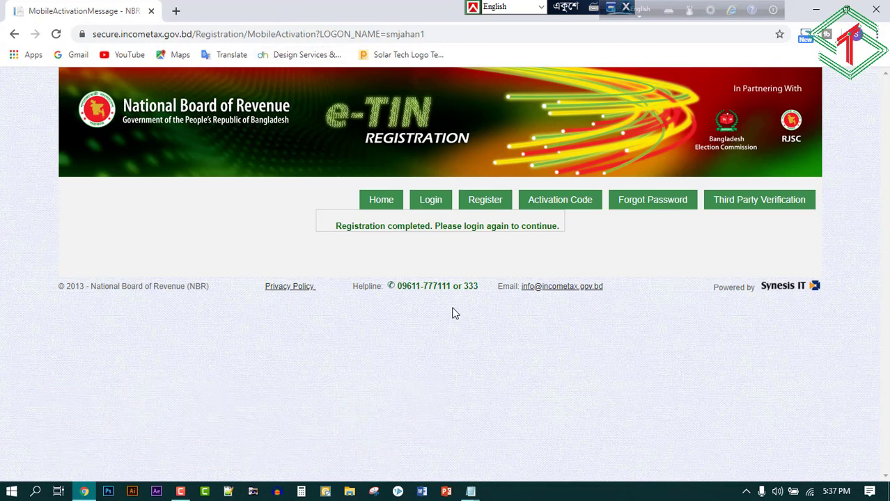
{"action": "left_click", "coordinate": [439, 206]}
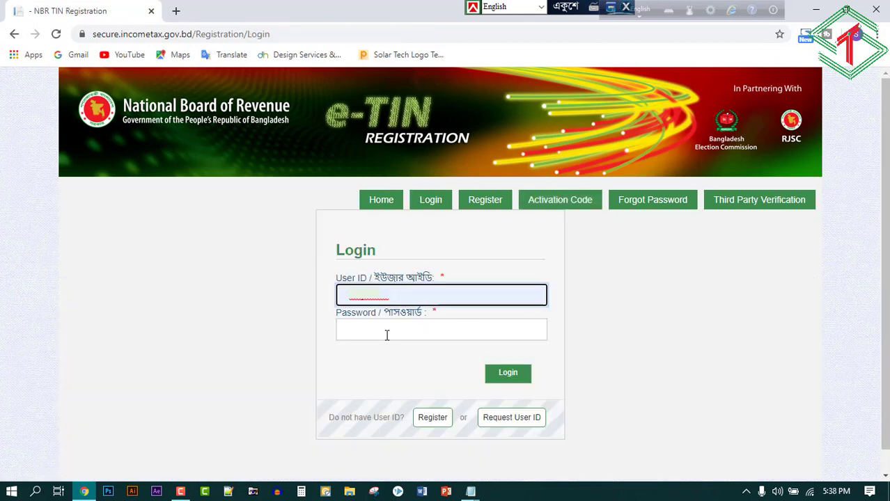
Log in with the registered user ID and password
{"action": "left_click", "coordinate": [387, 334]}
{"action": "type", "text": "•"}
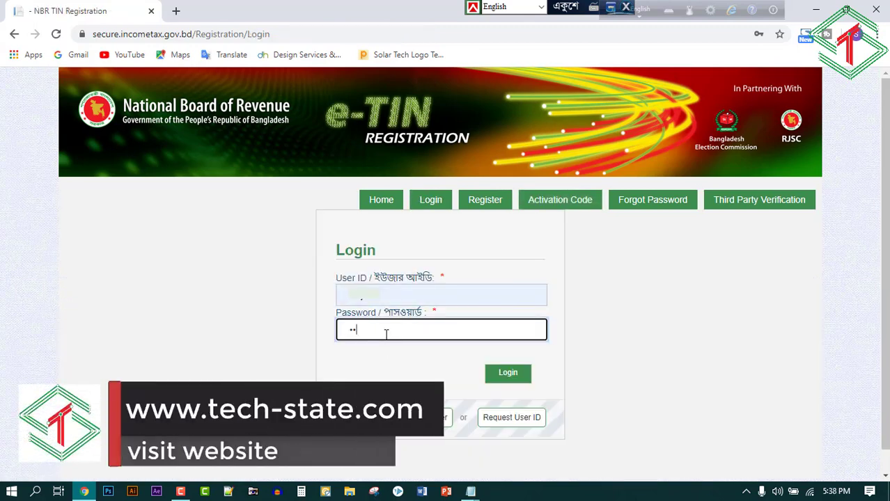
{"action": "type", "text": "••••"}
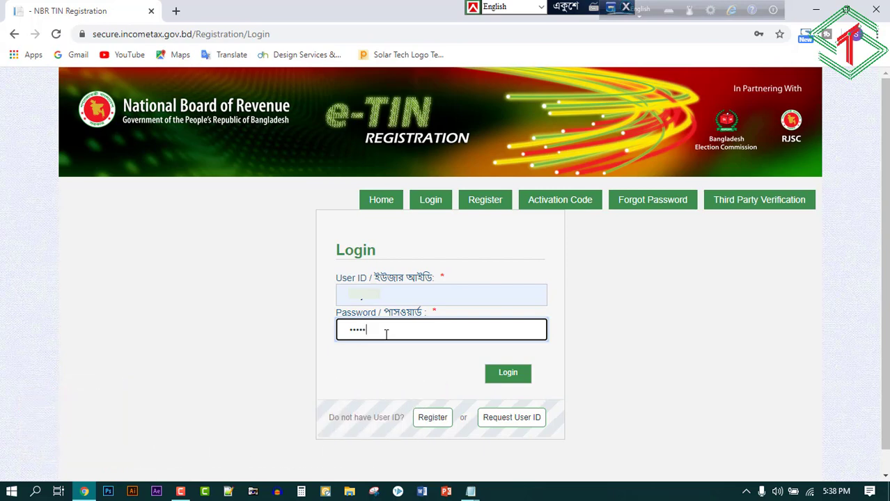
{"action": "type", "text": "•••"}
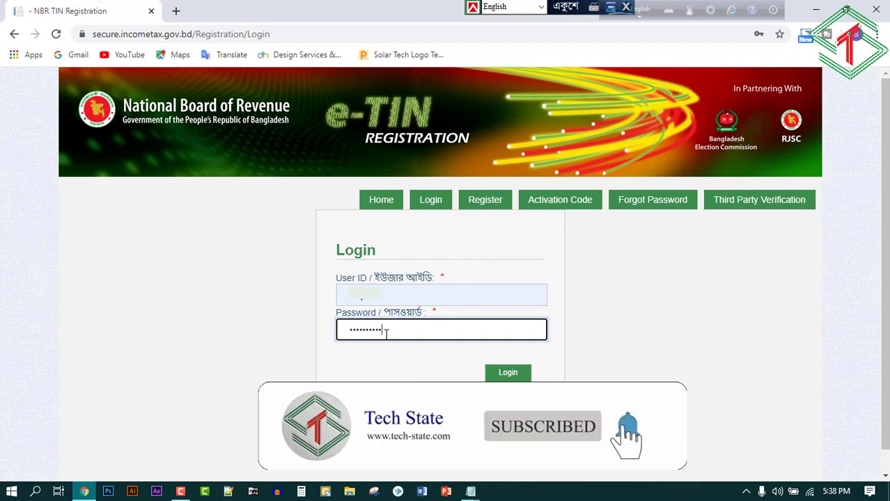
{"action": "type", "text": "•"}
{"action": "left_click", "coordinate": [508, 373]}
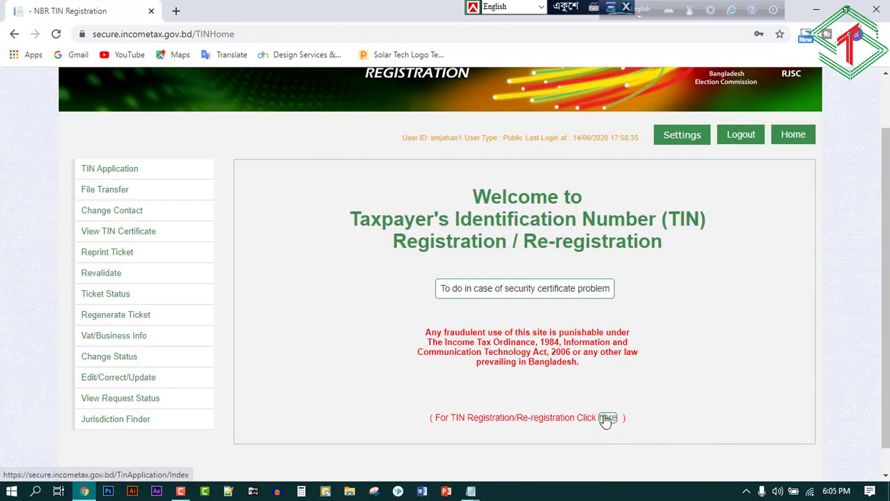
Start a new TIN application as Individual -> Bangladeshi with New Registration type
{"action": "left_click", "coordinate": [606, 419]}
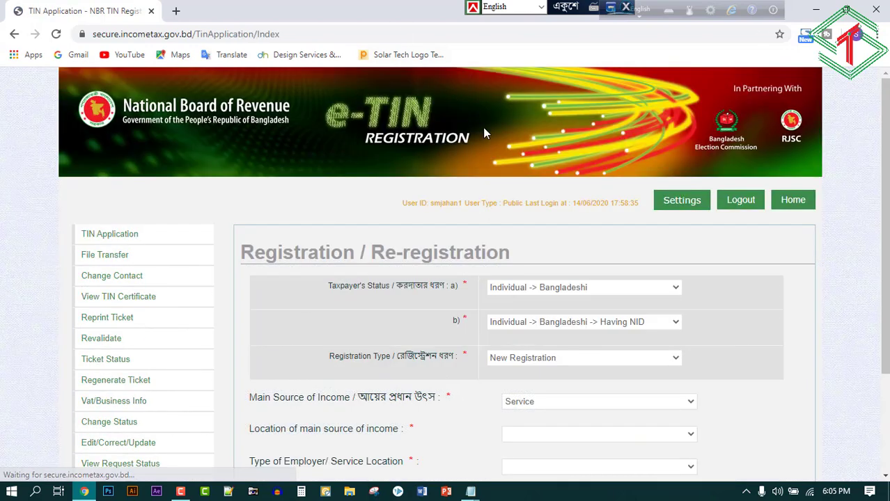
{"action": "scroll", "coordinate": [396, 293], "scroll_direction": "down", "scroll_amount": 1}
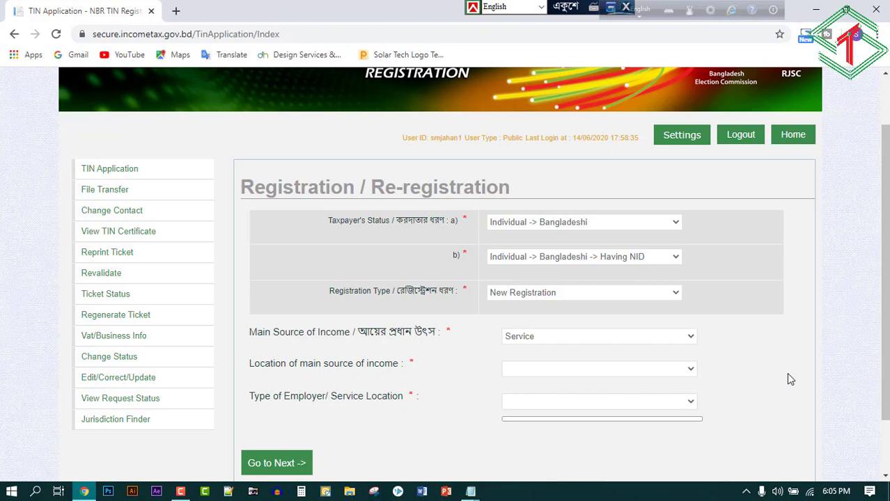
{"action": "left_click", "coordinate": [571, 221]}
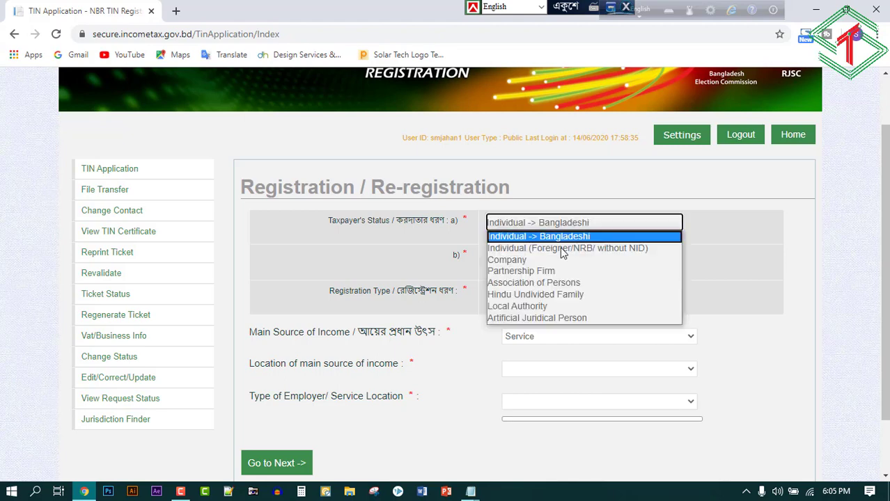
{"action": "left_click", "coordinate": [559, 237]}
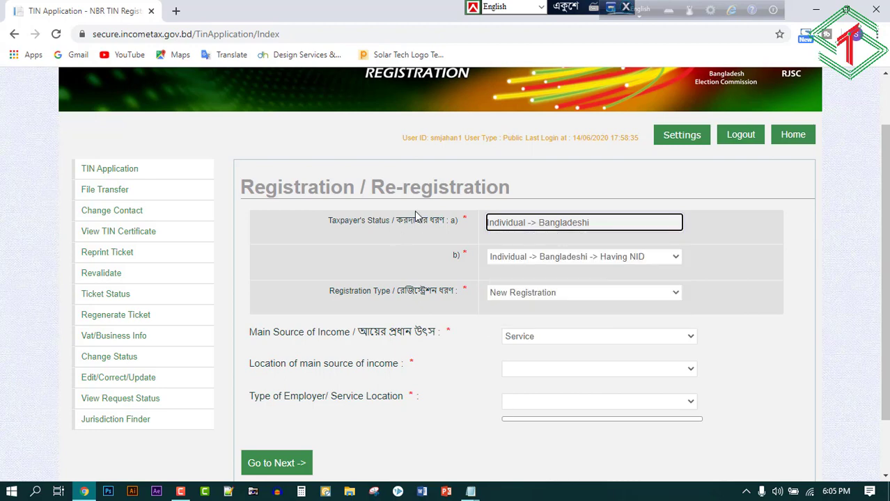
{"action": "left_click", "coordinate": [660, 257]}
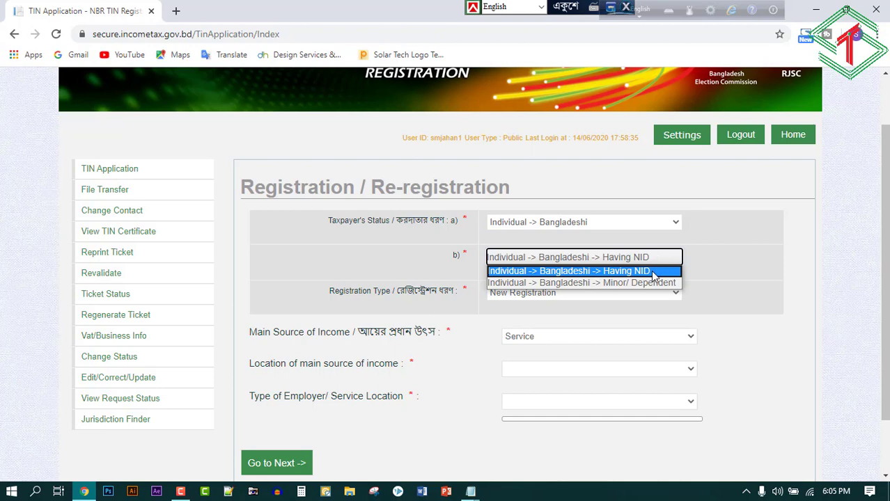
{"action": "left_click", "coordinate": [537, 295]}
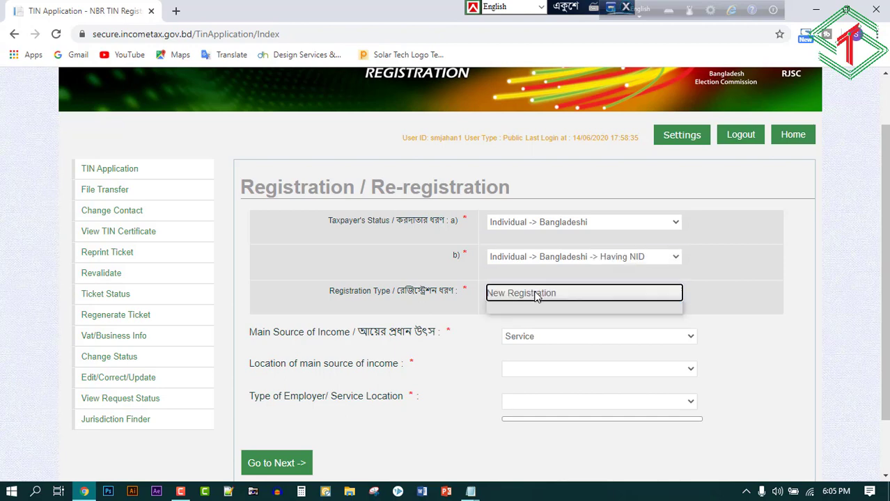
{"action": "left_click", "coordinate": [538, 307]}
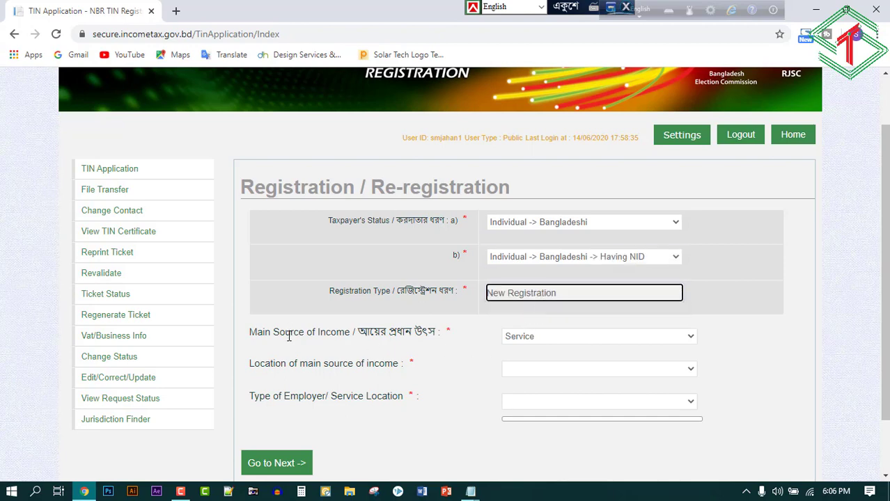
Set income source to Others, location Lakshmipur, and Ward no. 8-15
{"action": "left_click", "coordinate": [573, 342]}
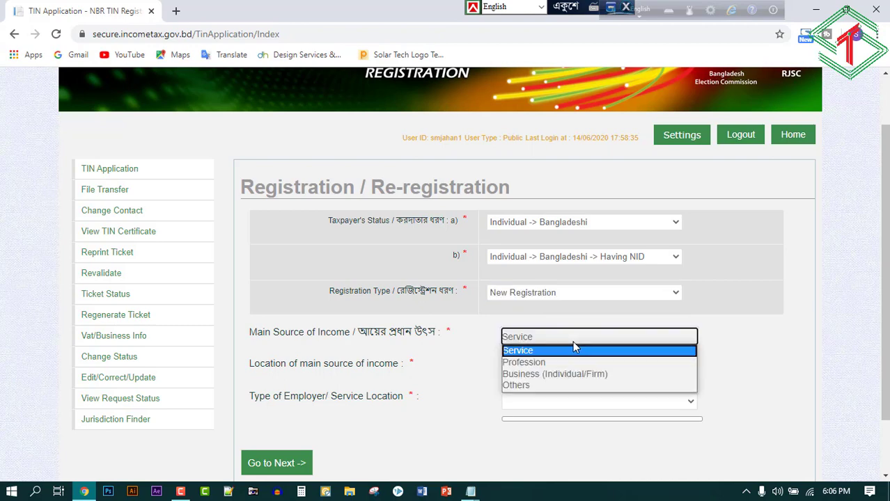
{"action": "left_click", "coordinate": [531, 385]}
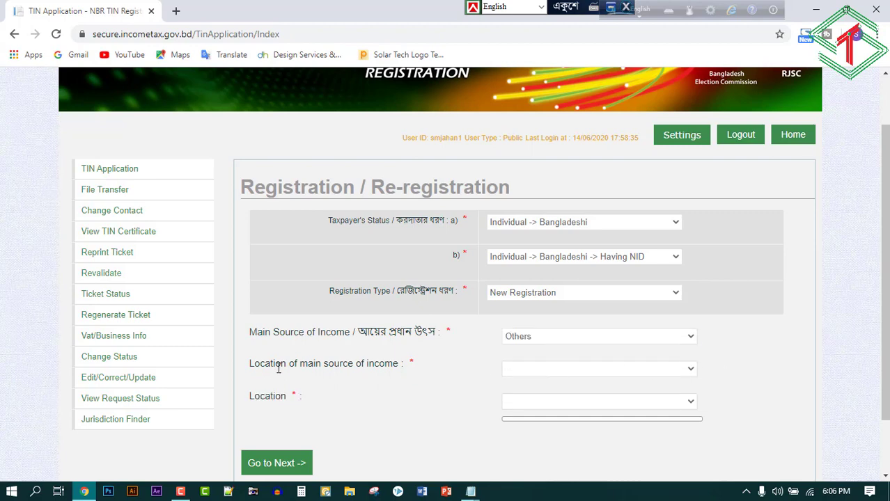
{"action": "left_click", "coordinate": [572, 375]}
{"action": "scroll", "coordinate": [544, 173], "scroll_direction": "down", "scroll_amount": 9}
{"action": "left_click", "coordinate": [544, 173]}
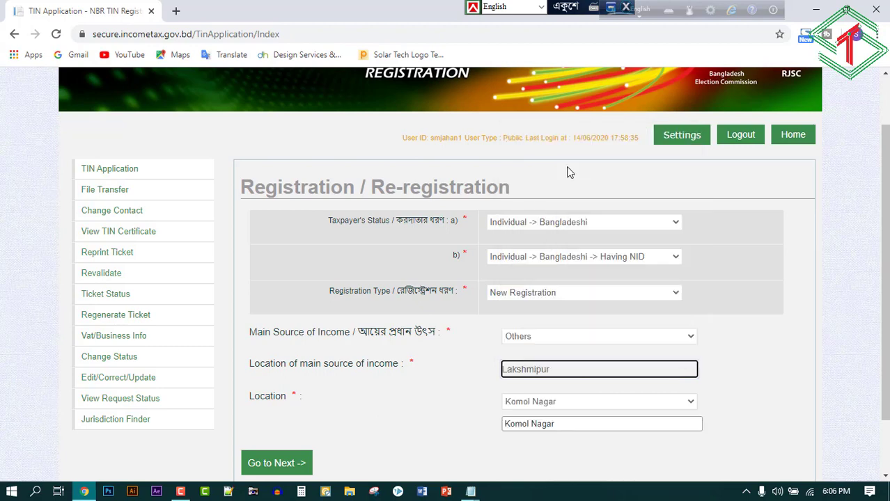
{"action": "scroll", "coordinate": [576, 413], "scroll_direction": "down", "scroll_amount": 2}
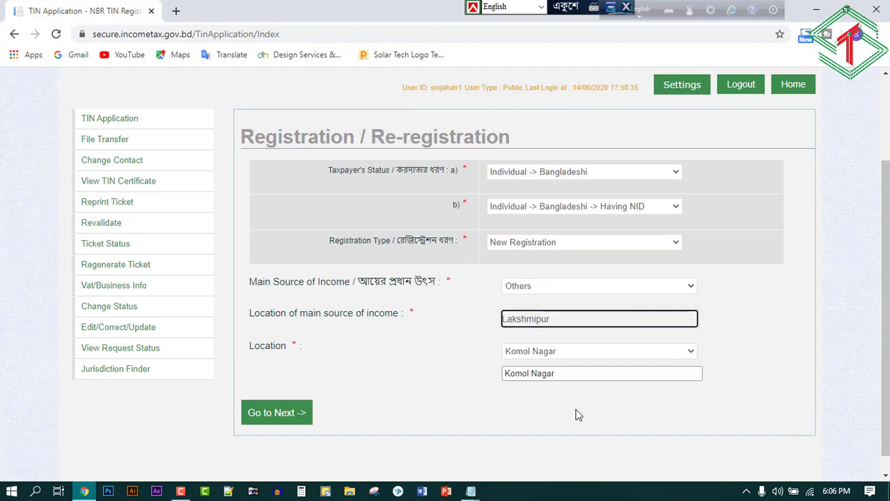
{"action": "left_click", "coordinate": [690, 337]}
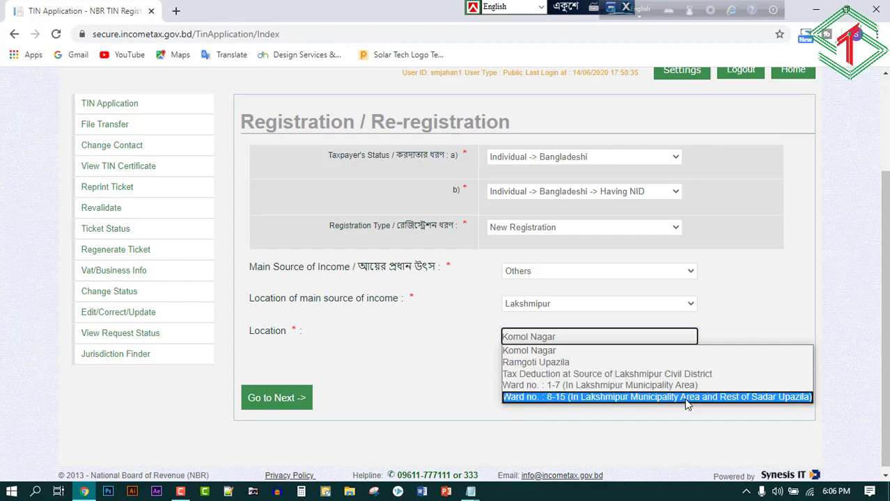
{"action": "left_click", "coordinate": [582, 397]}
Continue to Basic Information, enter the taxpayer's full name, and keep gender Male
{"action": "left_click", "coordinate": [286, 398]}
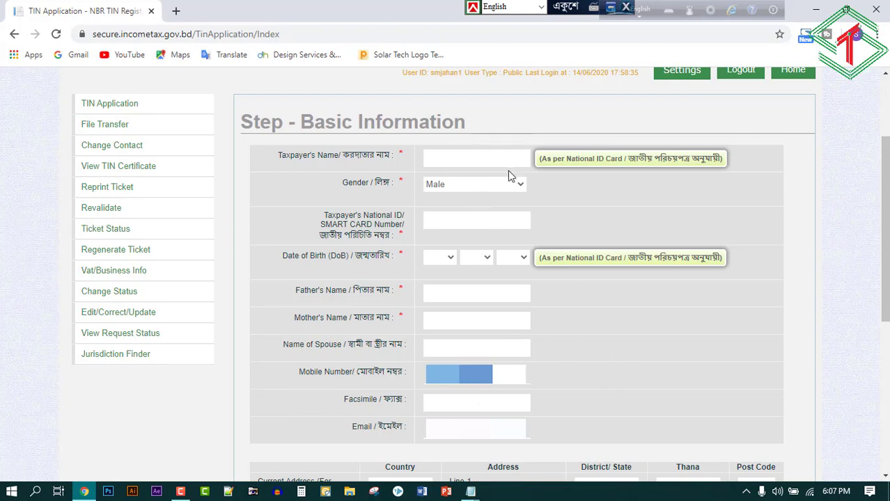
{"action": "left_click", "coordinate": [445, 157]}
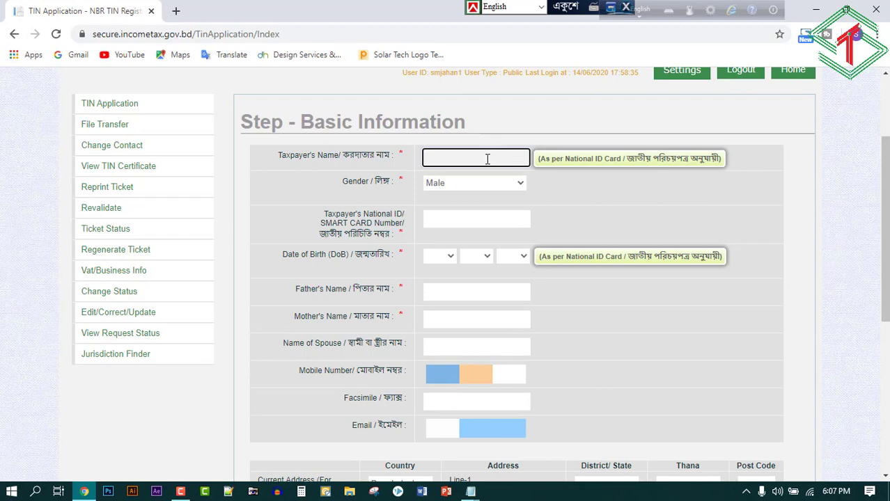
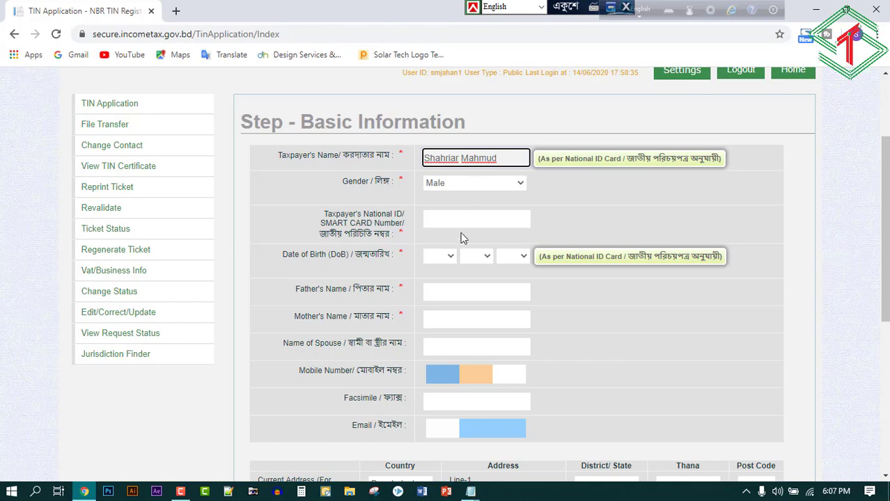
{"action": "left_click", "coordinate": [464, 183]}
{"action": "left_click", "coordinate": [461, 199]}
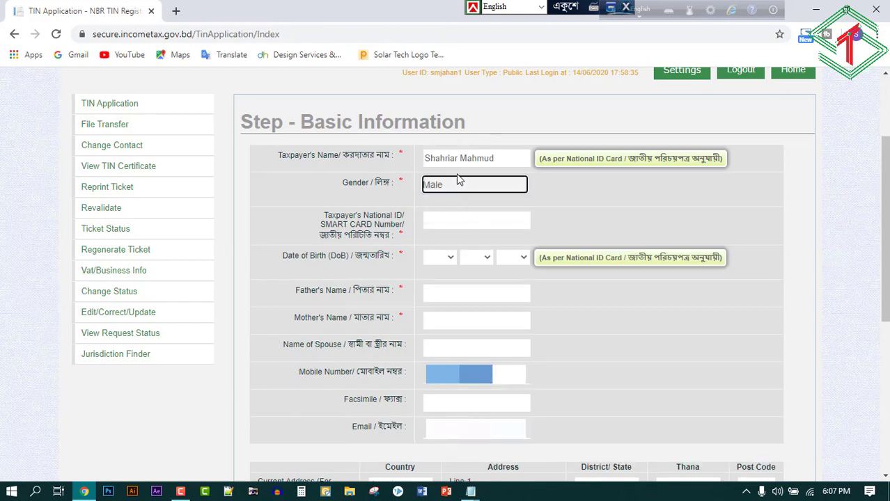
{"action": "left_click", "coordinate": [461, 227]}
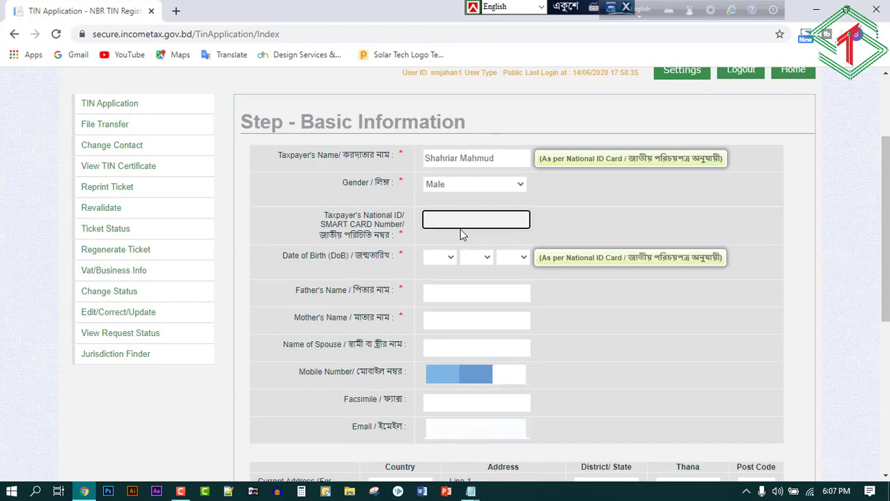
Keep Bangladesh as the current address country and paste the address into Line-1
{"action": "scroll", "coordinate": [445, 217], "scroll_direction": "down", "scroll_amount": 5}
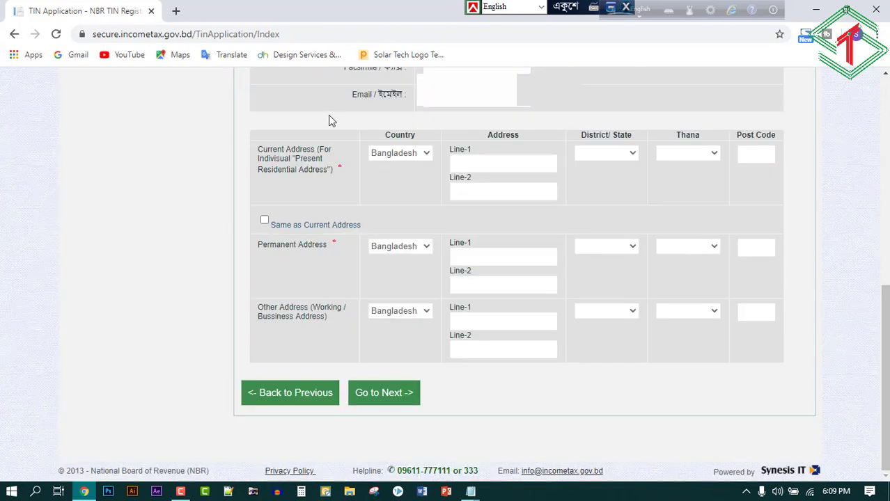
{"action": "left_click", "coordinate": [417, 155]}
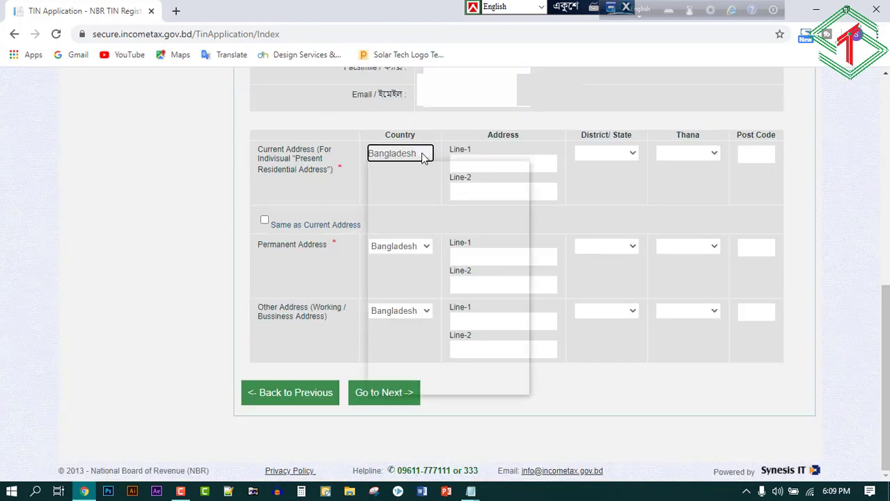
{"action": "left_click", "coordinate": [390, 368]}
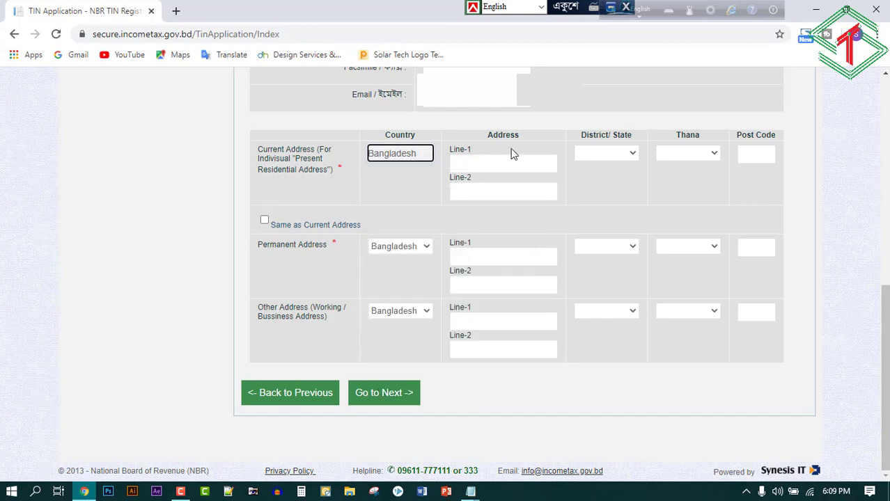
{"action": "left_click", "coordinate": [486, 163]}
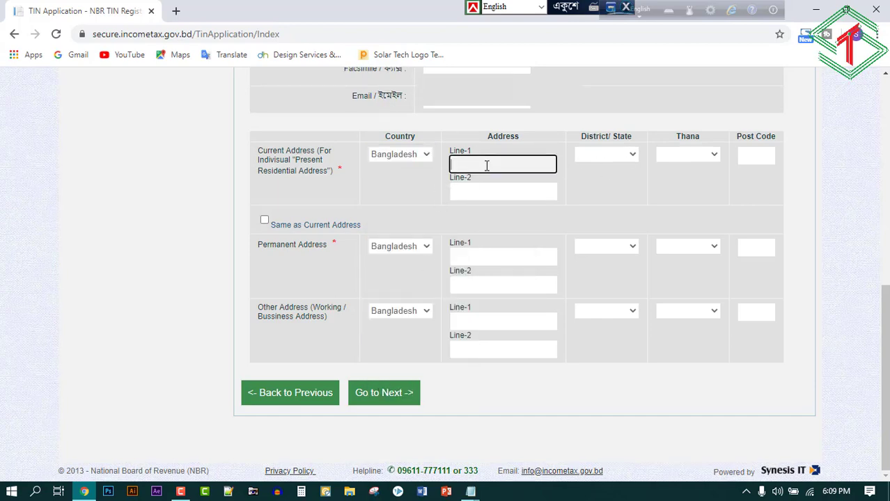
{"action": "left_click", "coordinate": [486, 193]}
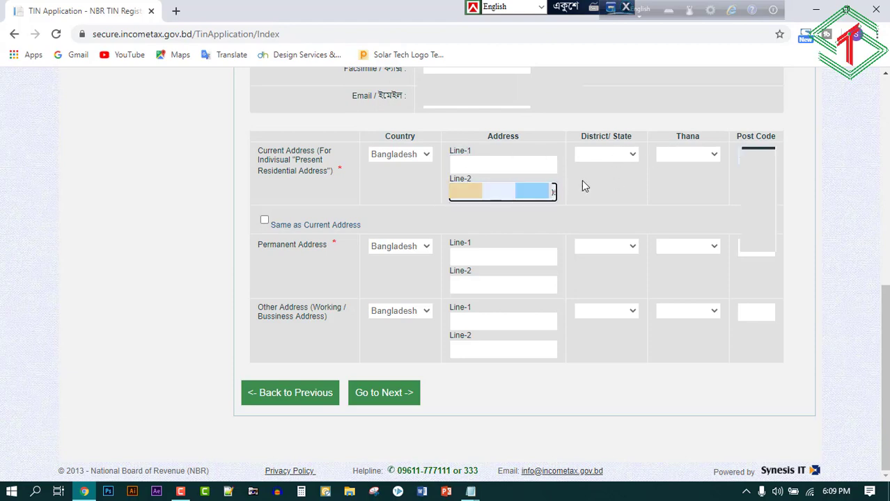
{"action": "left_click", "coordinate": [622, 162]}
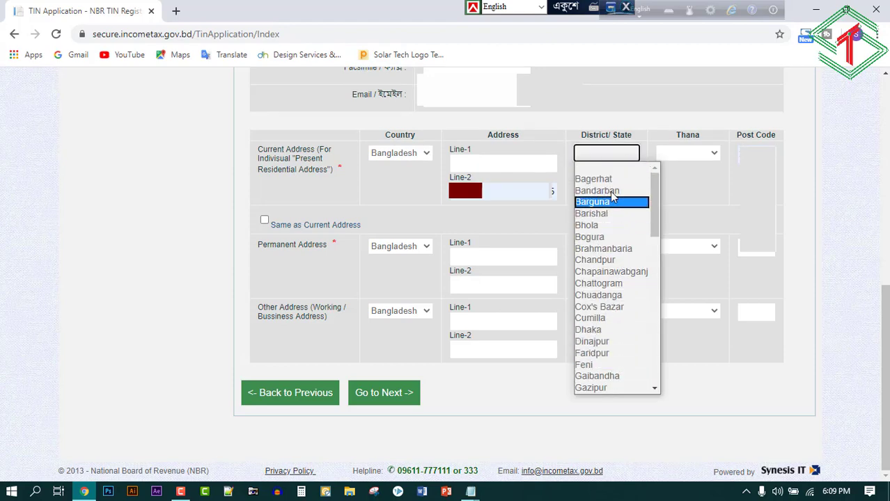
{"action": "left_click", "coordinate": [511, 199]}
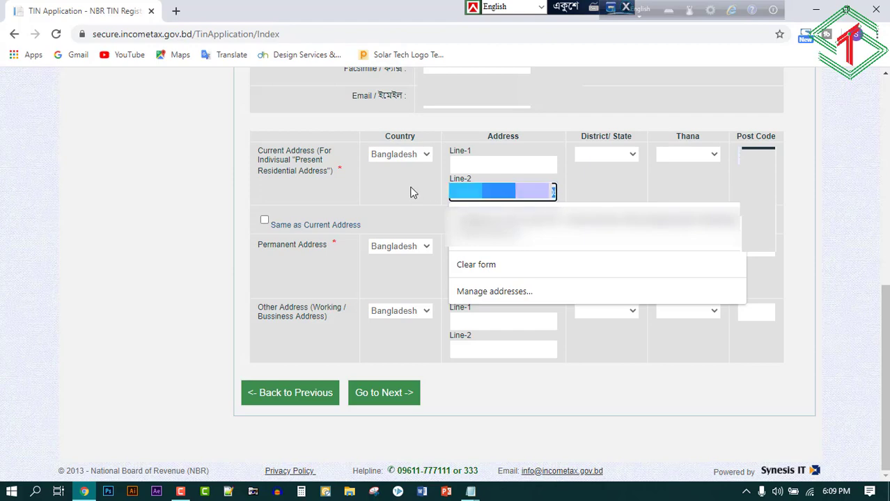
{"action": "key", "text": "ctrl+c"}
{"action": "left_click", "coordinate": [489, 162]}
{"action": "key", "text": "ctrl+v"}
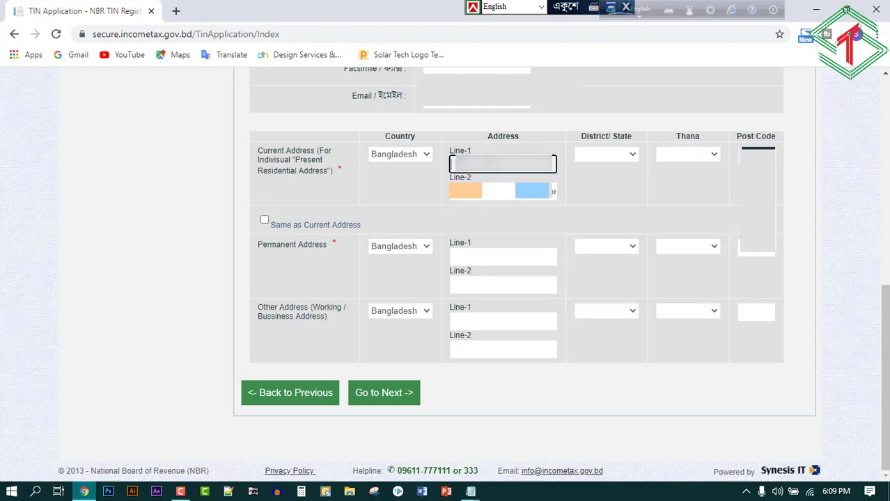
{"action": "key", "text": "ctrl+v"}
Choose Lakshmipur district and Laxmipur thana, tick Same as Current Address, and continue to Final Preview
{"action": "left_click", "coordinate": [588, 156]}
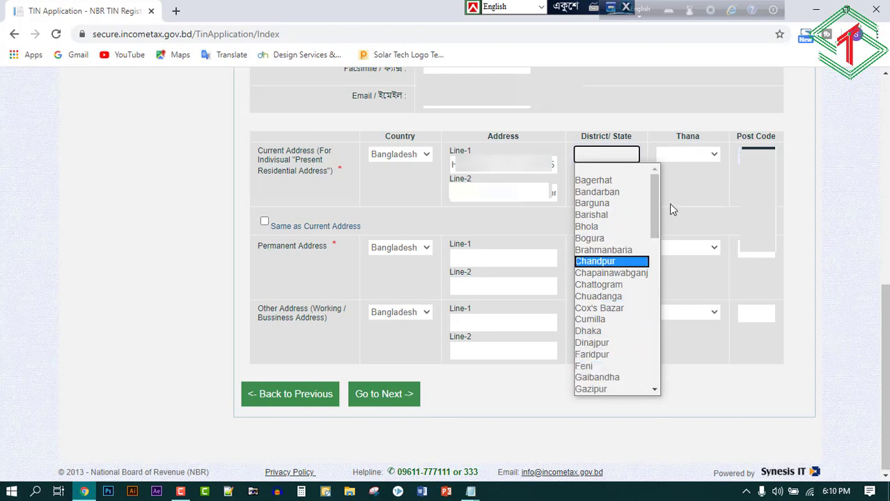
{"action": "left_click_drag", "start_coordinate": [654, 200], "coordinate": [653, 265]}
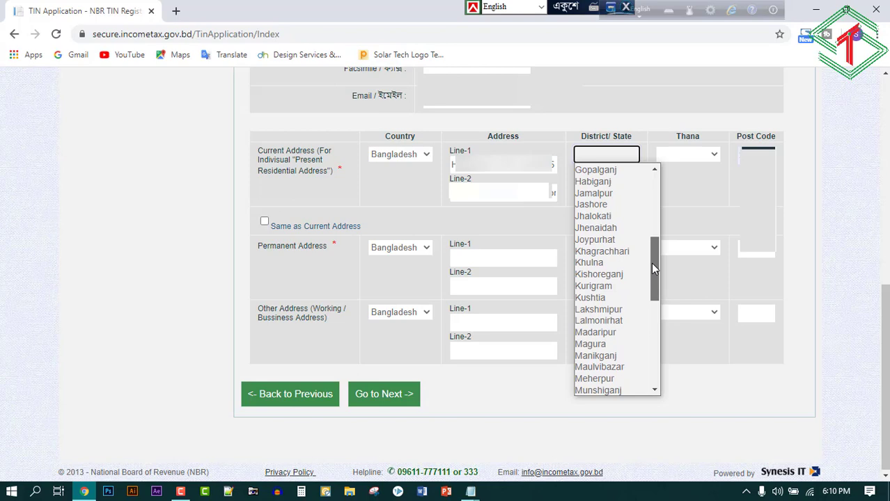
{"action": "left_click", "coordinate": [598, 309]}
{"action": "left_click", "coordinate": [696, 158]}
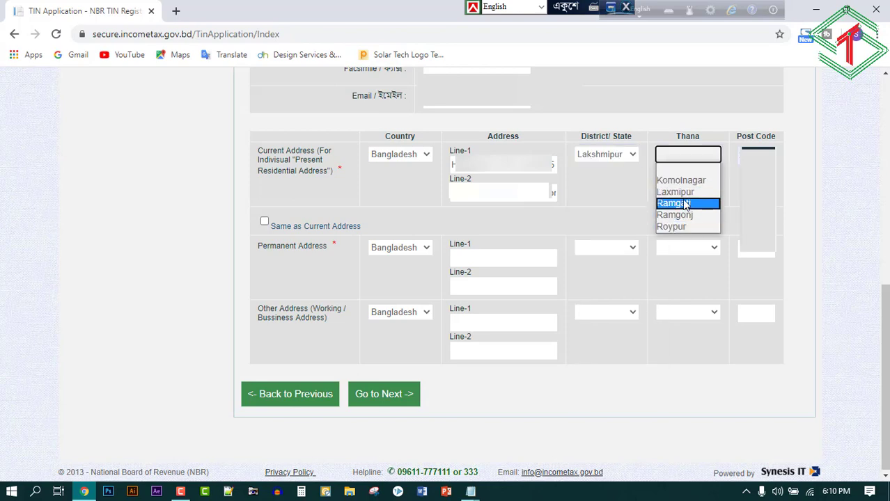
{"action": "left_click", "coordinate": [681, 193]}
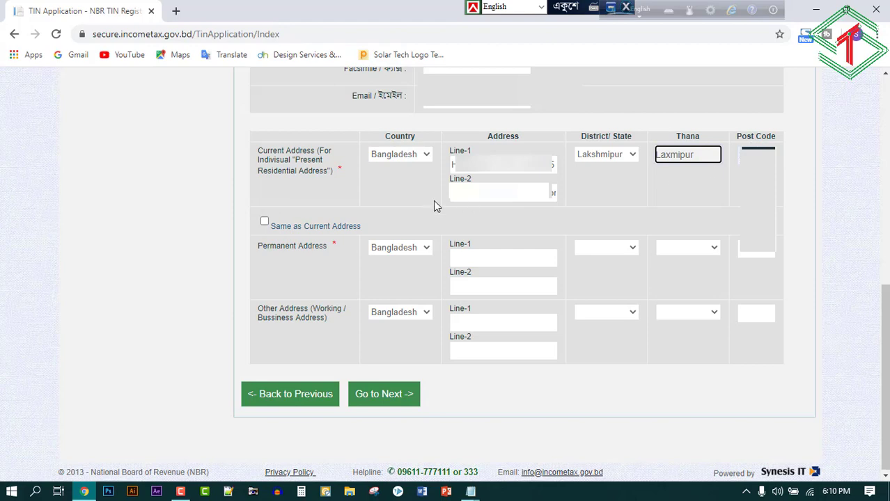
{"action": "left_click", "coordinate": [265, 223]}
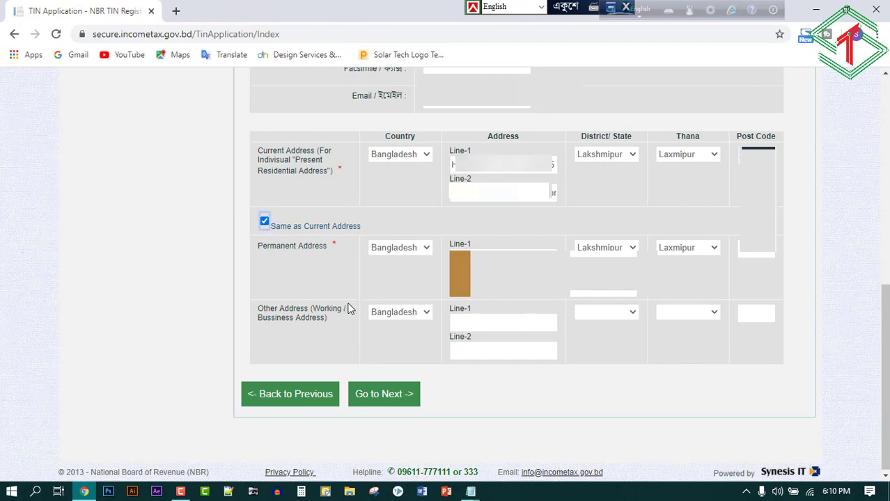
{"action": "left_click", "coordinate": [392, 403]}
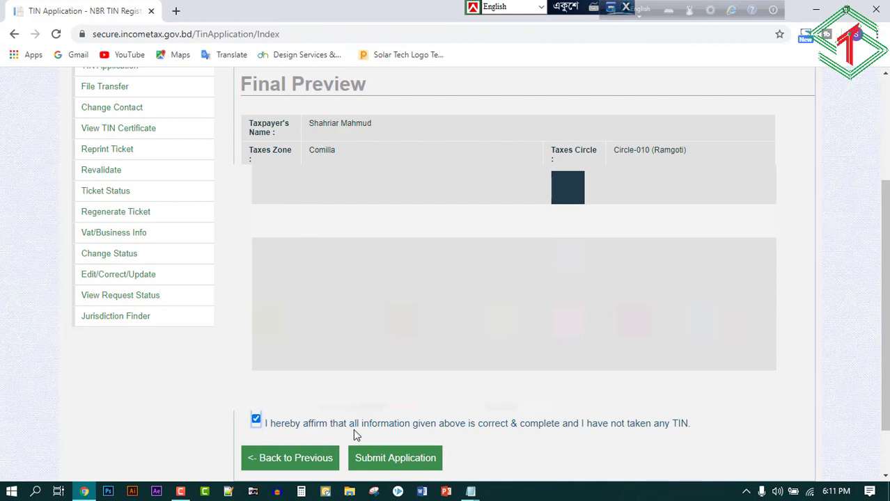
Submit the TIN application and scroll through the resulting taxpayer details page
{"action": "left_click", "coordinate": [383, 468]}
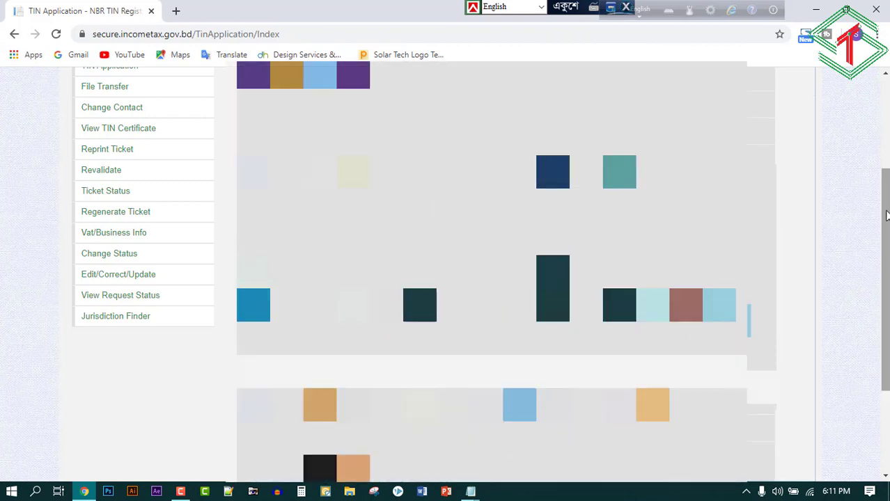
{"action": "scroll", "coordinate": [801, 322], "scroll_direction": "down", "scroll_amount": 2}
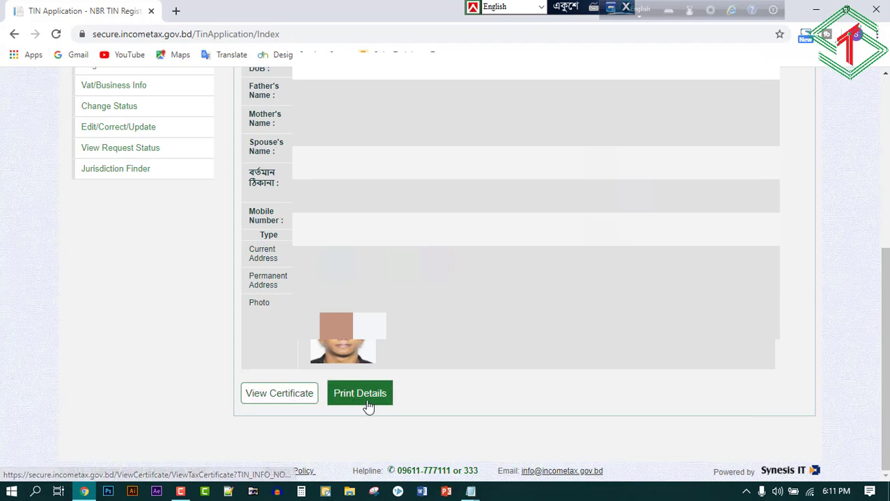
View the generated TIN certificate from Circle-010 (Ramgoti) and save it as a PDF
{"action": "left_click", "coordinate": [288, 397]}
{"action": "scroll", "coordinate": [755, 372], "scroll_direction": "down", "scroll_amount": 10}
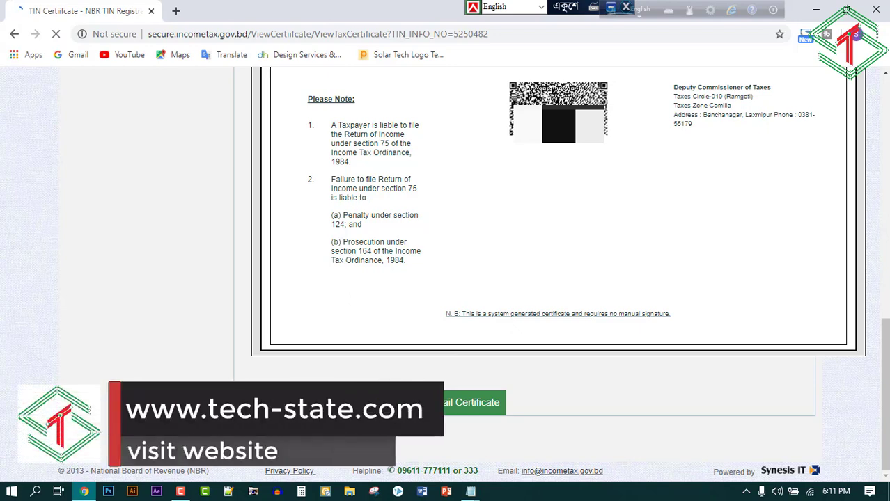
{"action": "left_click", "coordinate": [435, 403]}
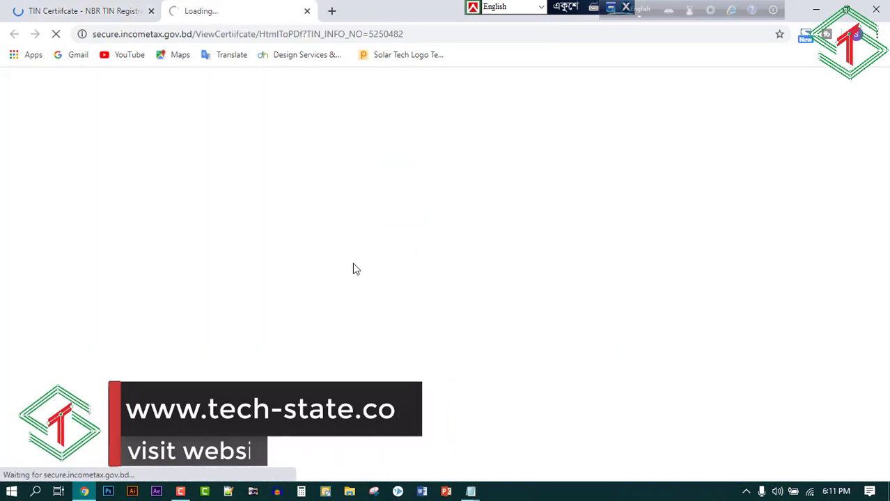